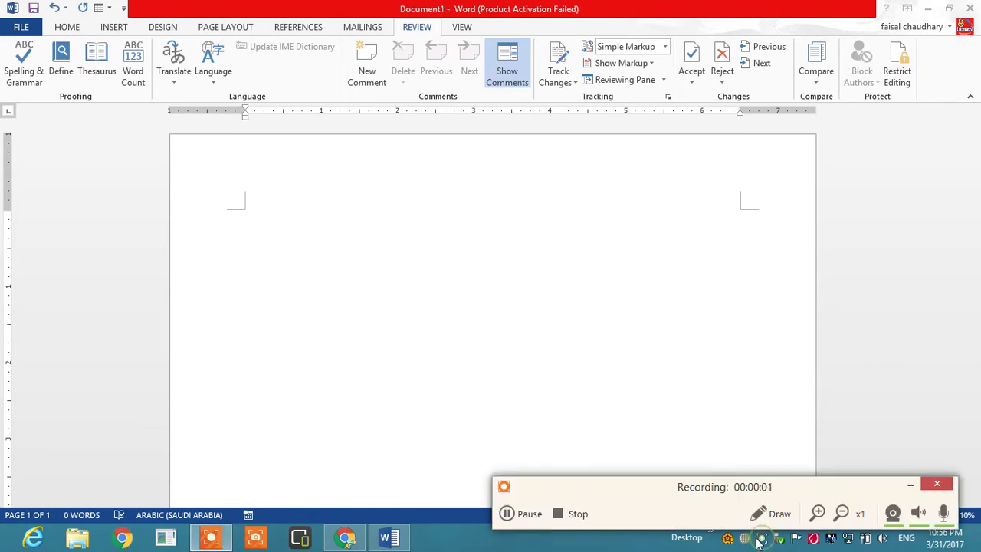
Type 'I am learning computer.' on the first line of the blank page.
click(526, 513)
click(526, 513)
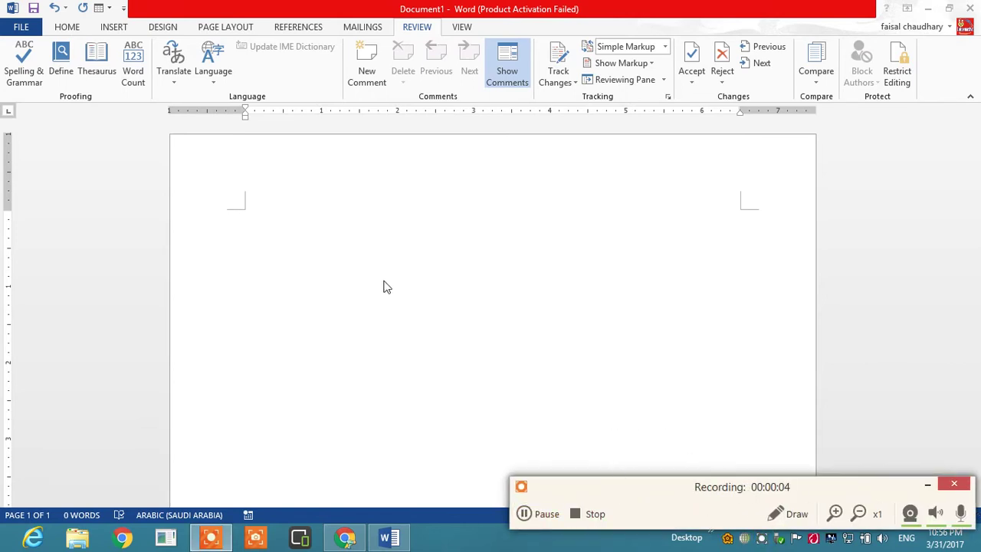
click(268, 236)
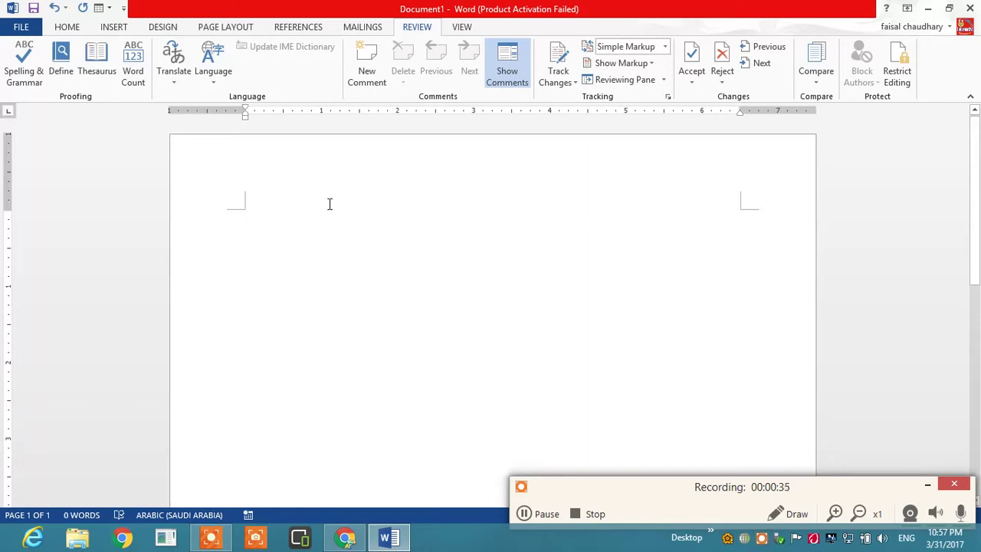
text(I am learning )
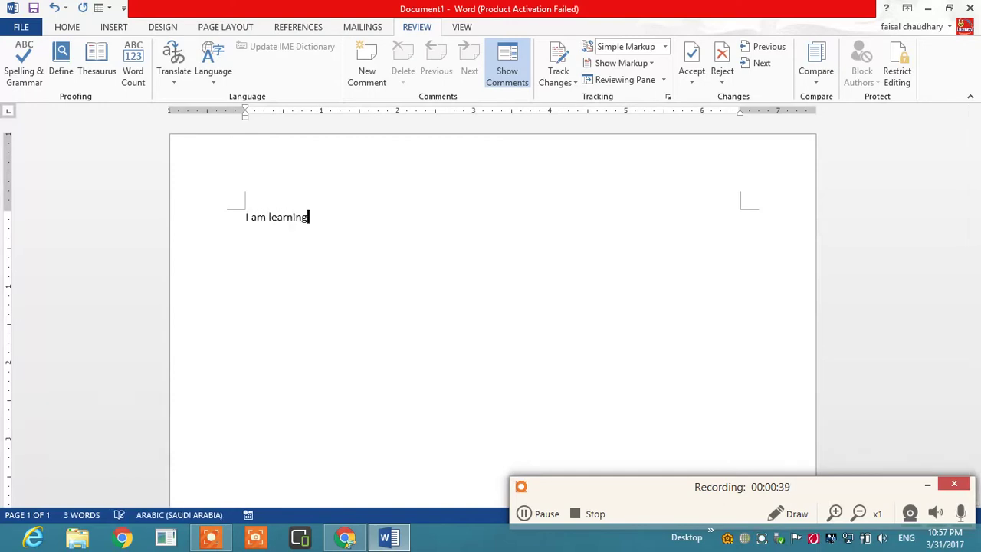
text(computer.)
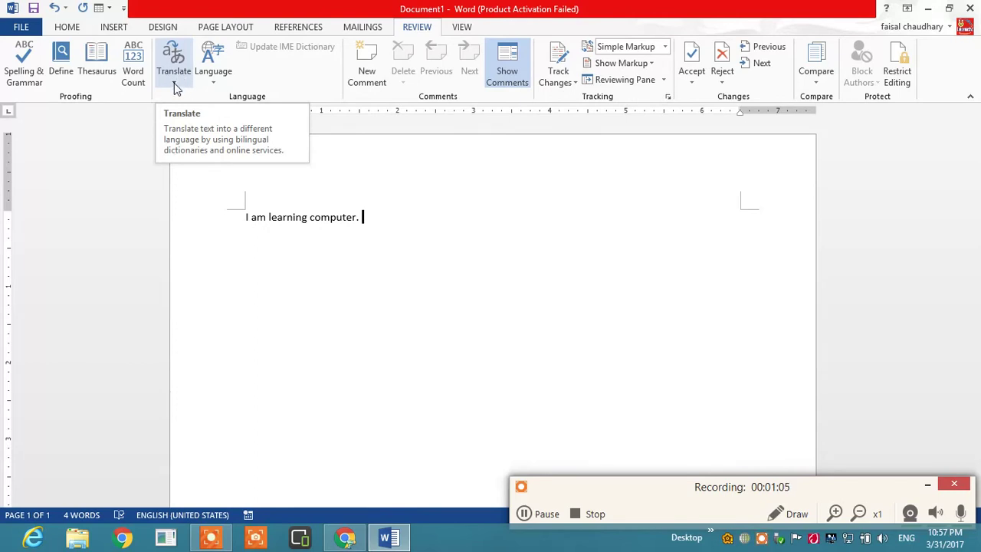
Select 'I am learning computer.' and run Translate Selected Text to get its Urdu (Pakistan) translation.
click(174, 86)
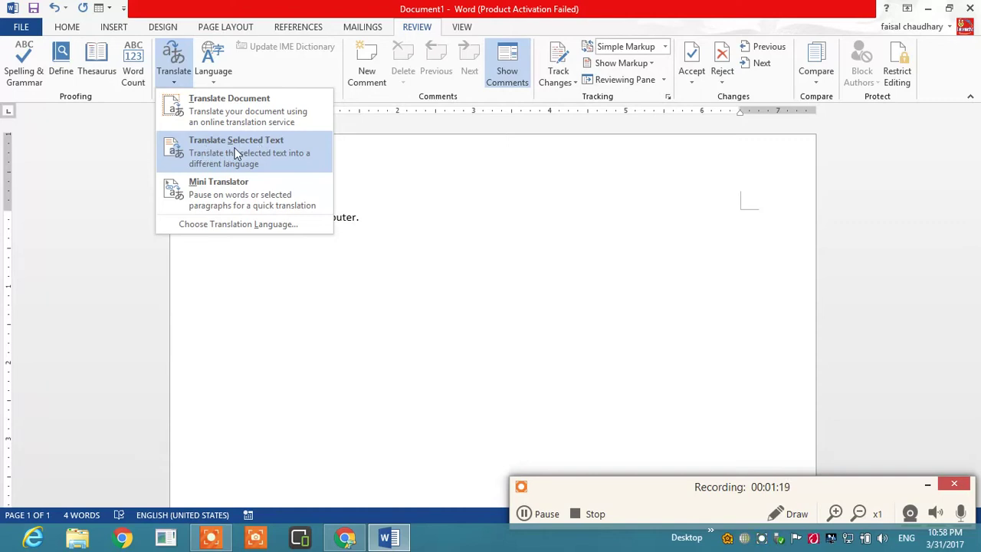
click(435, 223)
click(245, 219)
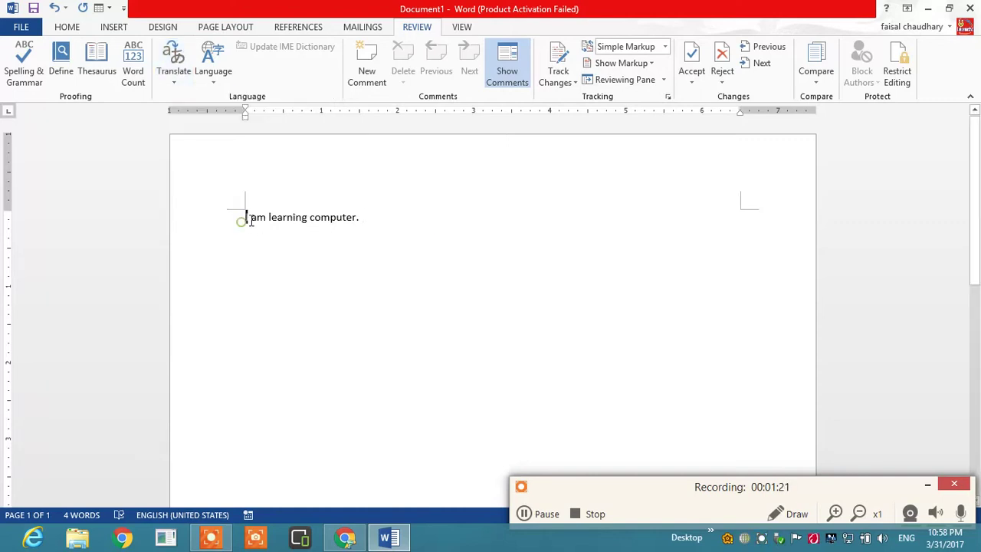
drag(249, 221, 377, 218)
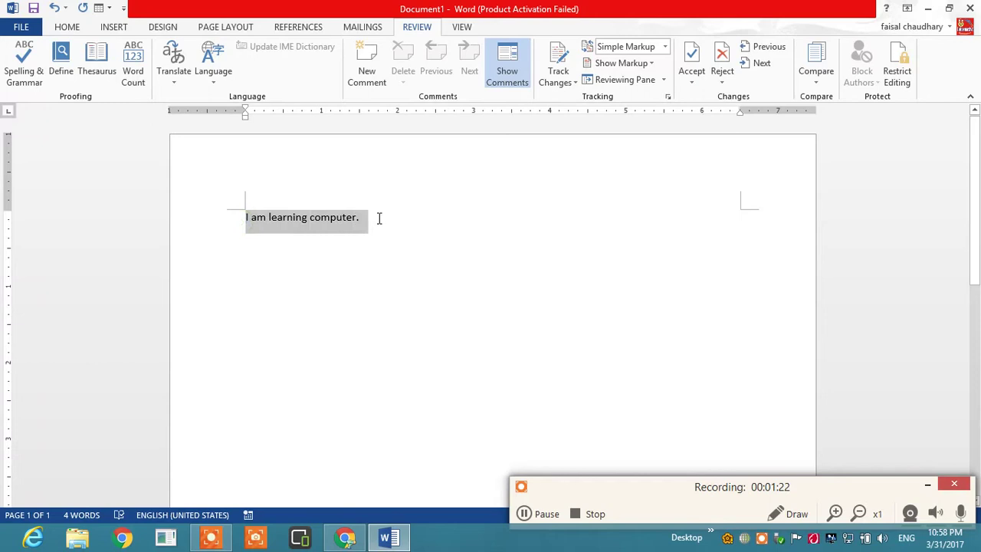
click(175, 84)
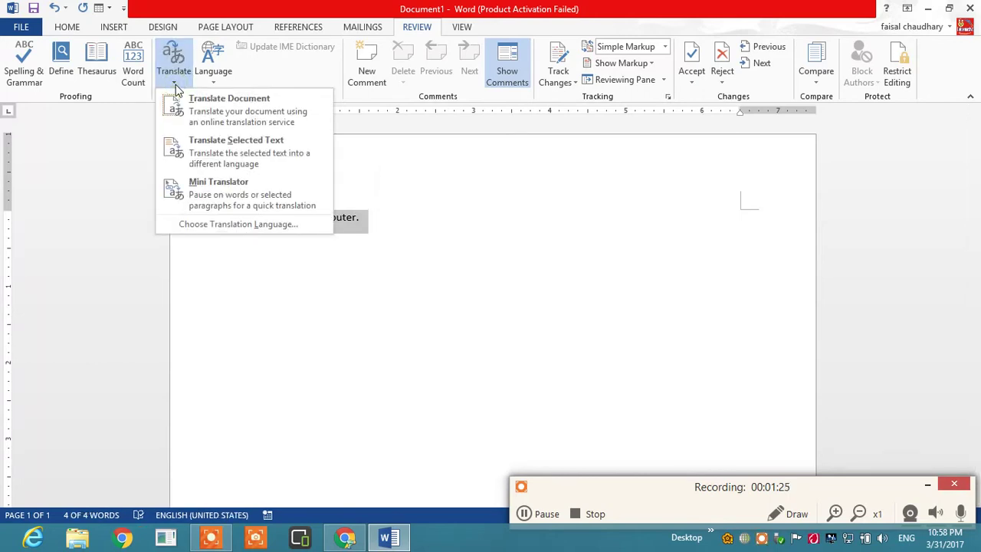
click(217, 157)
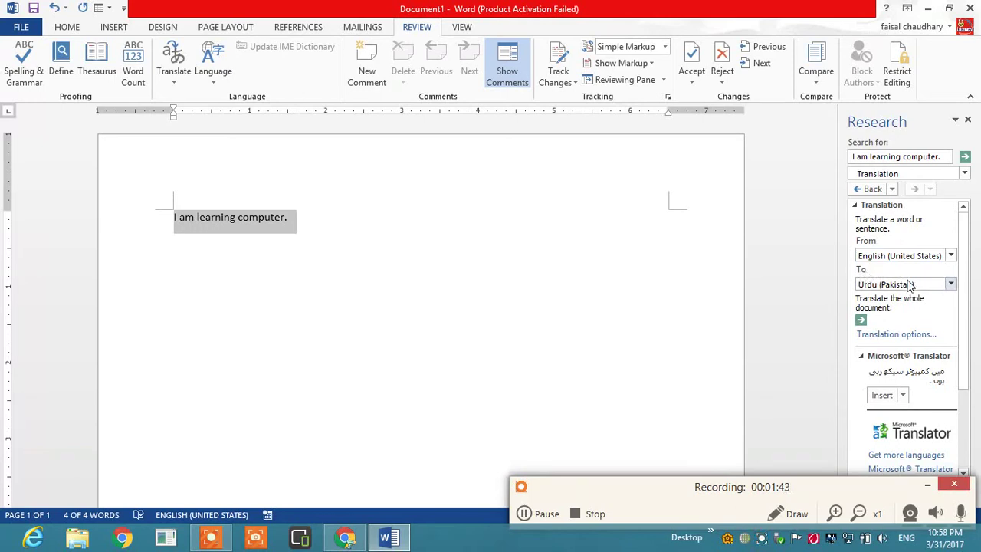
click(951, 284)
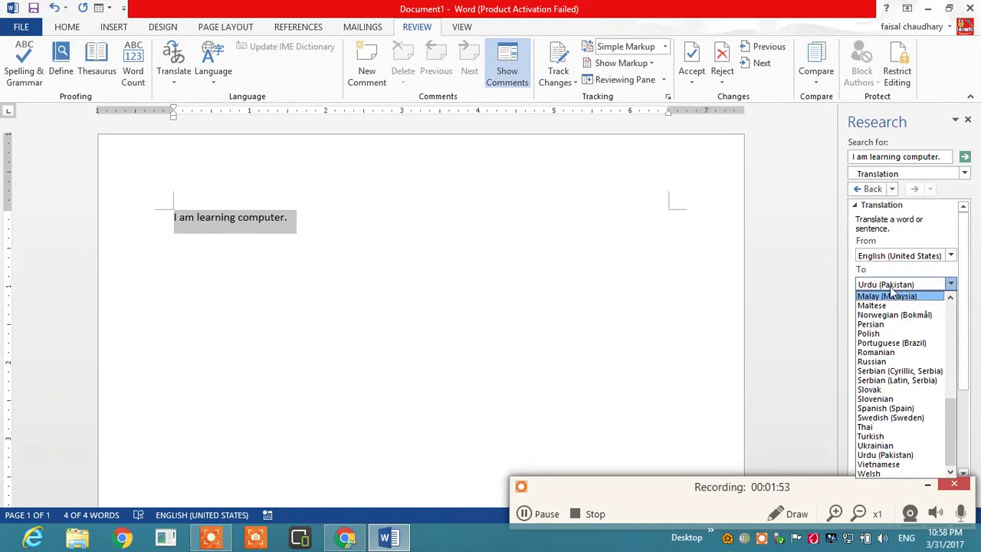
click(950, 284)
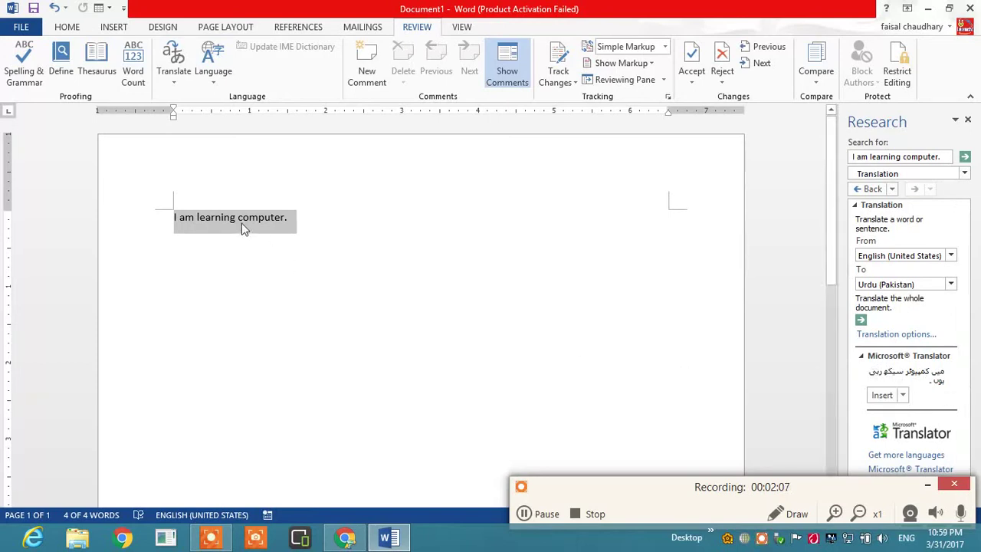
Insert the Microsoft Translator Urdu result in place of the sentence and select the Urdu line.
click(882, 396)
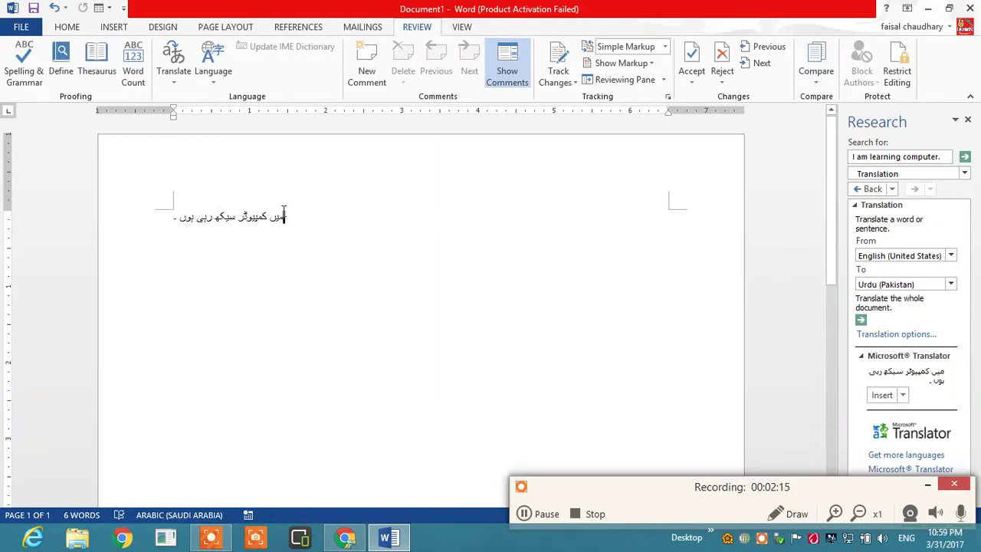
drag(178, 217, 204, 217)
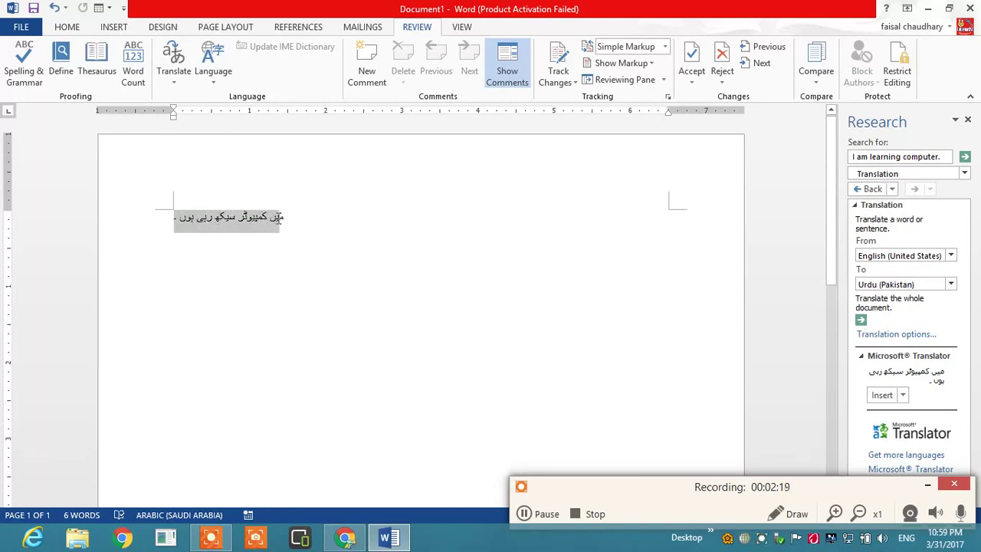
drag(205, 216, 290, 217)
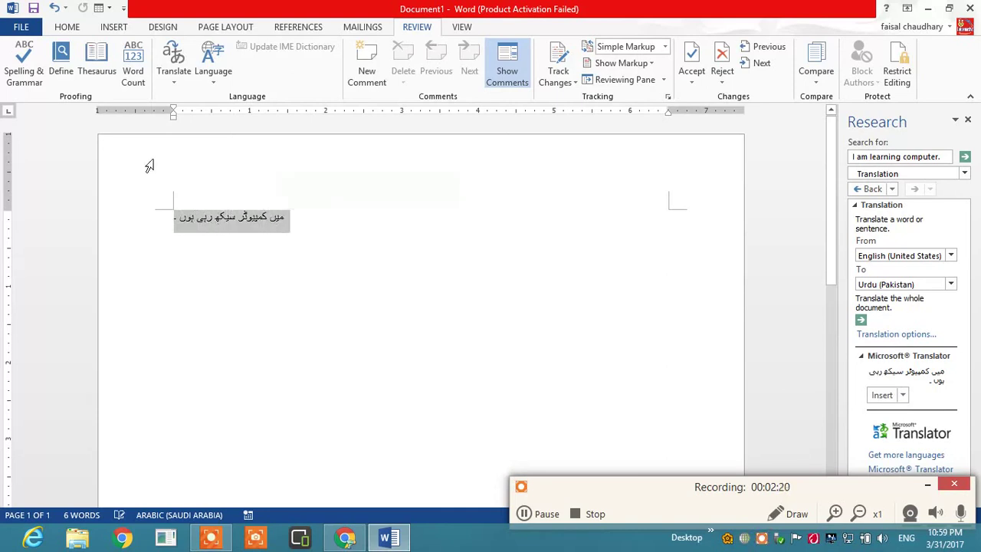
On the Home tab, grow the Urdu line's font to 48 pt, then shrink it to 28 pt.
click(74, 28)
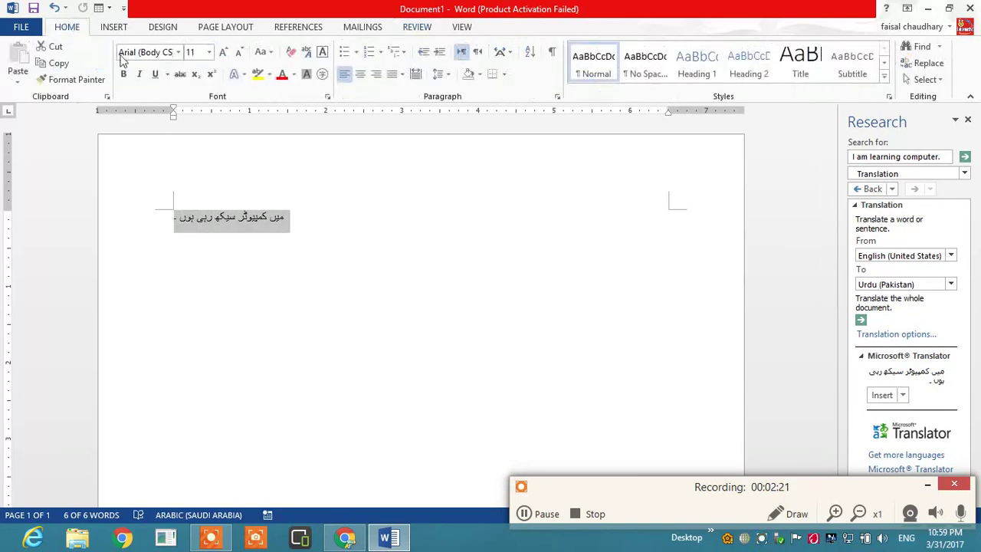
click(223, 52)
click(223, 52)
click(223, 52)
click(223, 52)
click(223, 53)
click(223, 52)
click(223, 52)
click(223, 52)
click(223, 52)
click(223, 52)
click(223, 52)
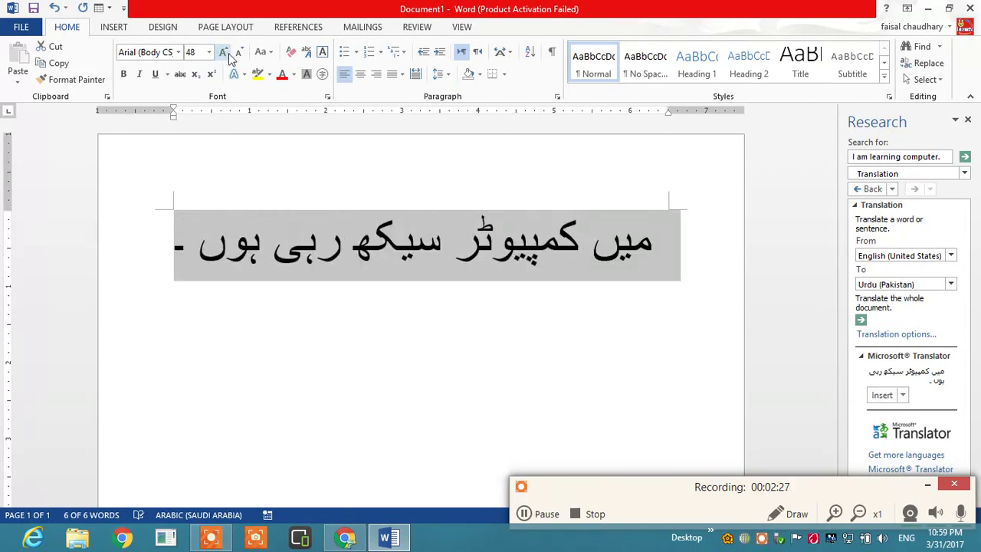
click(238, 52)
click(238, 52)
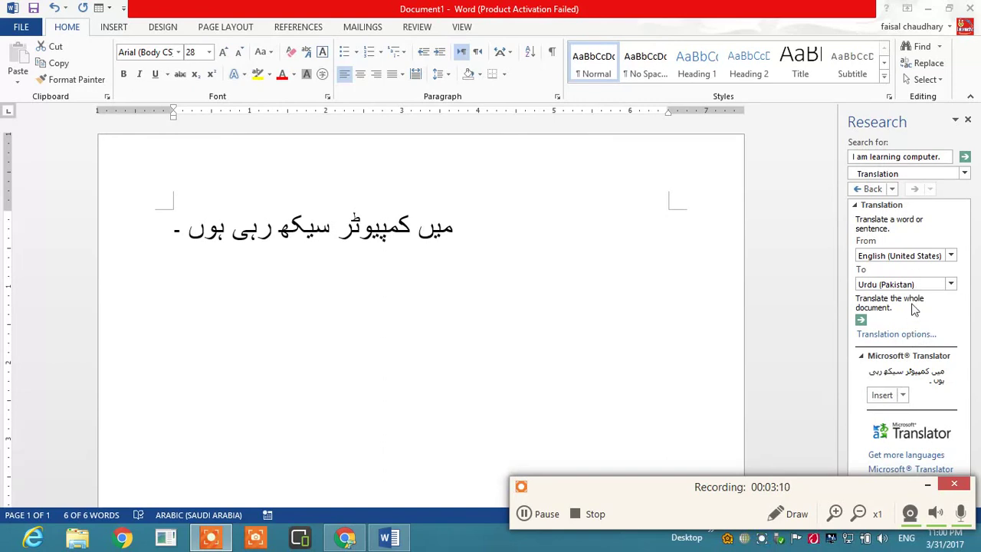
click(525, 513)
Close the Research pane, delete the Urdu line, and type 'After all we decided that word is enough for translation.'.
key(ctrl+a)
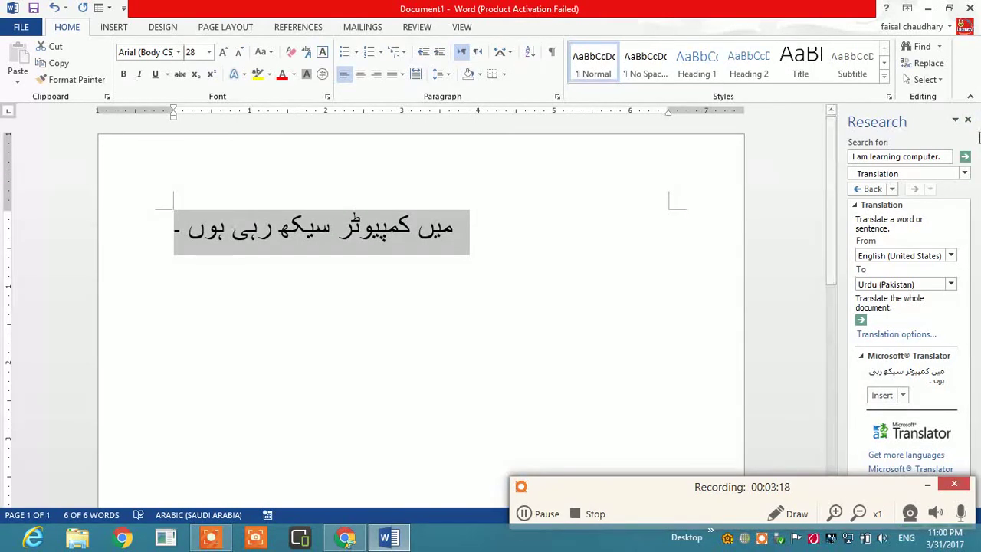
click(967, 121)
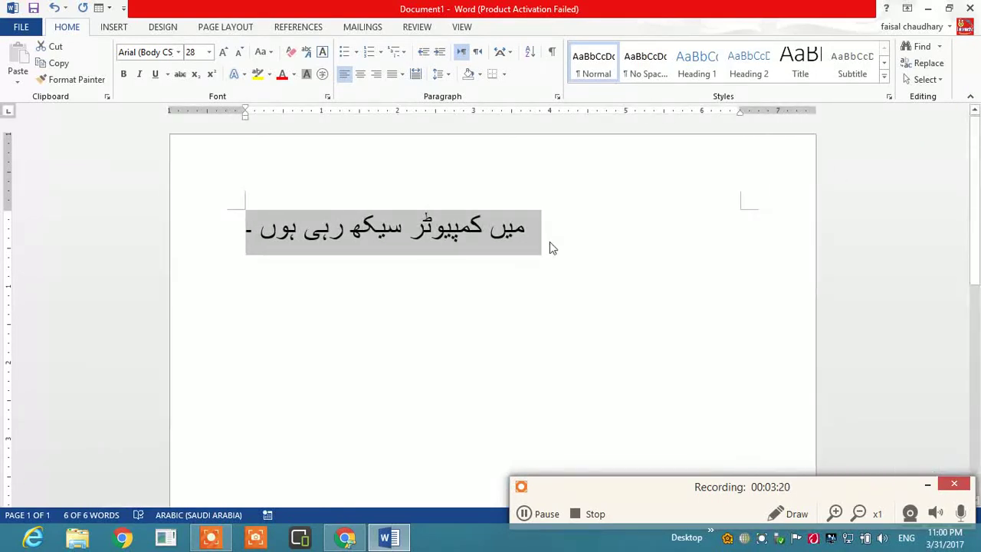
key(Delete)
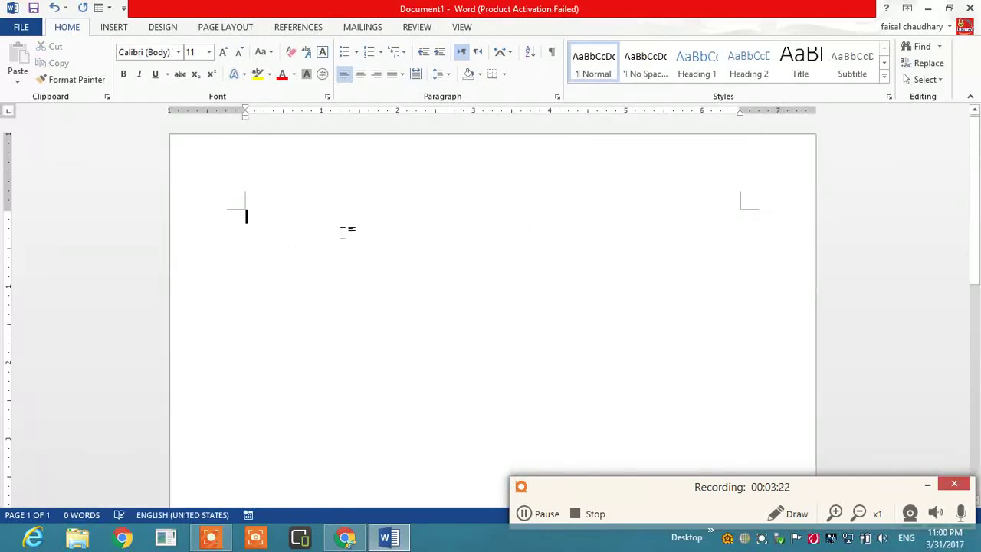
text(After)
text(ll)
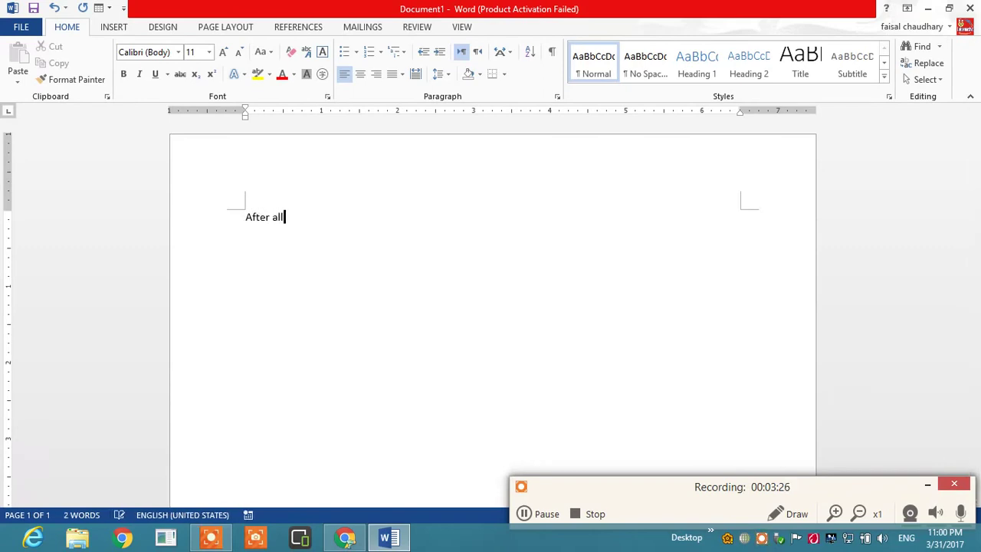
text( we)
text( deci)
text(ded taht )
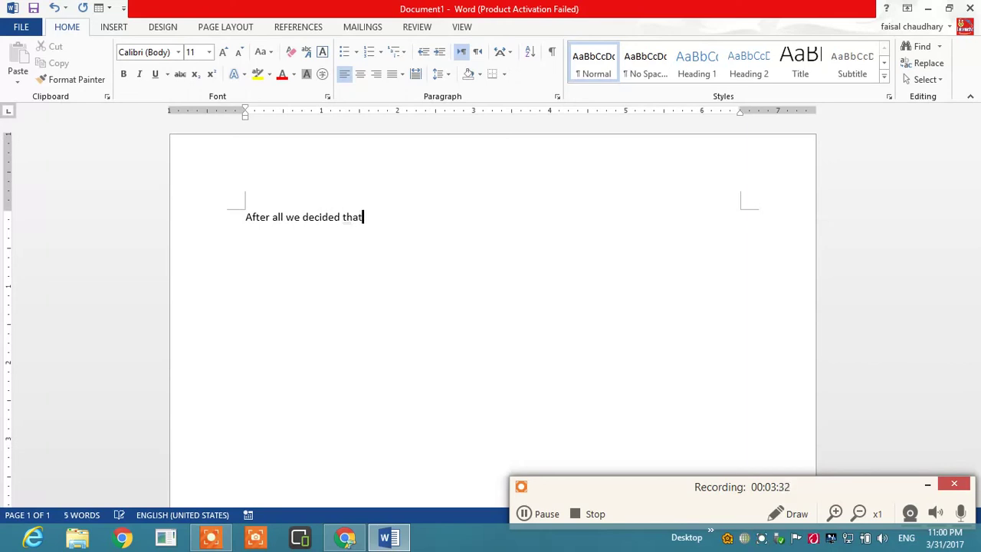
text(ord is enough fo)
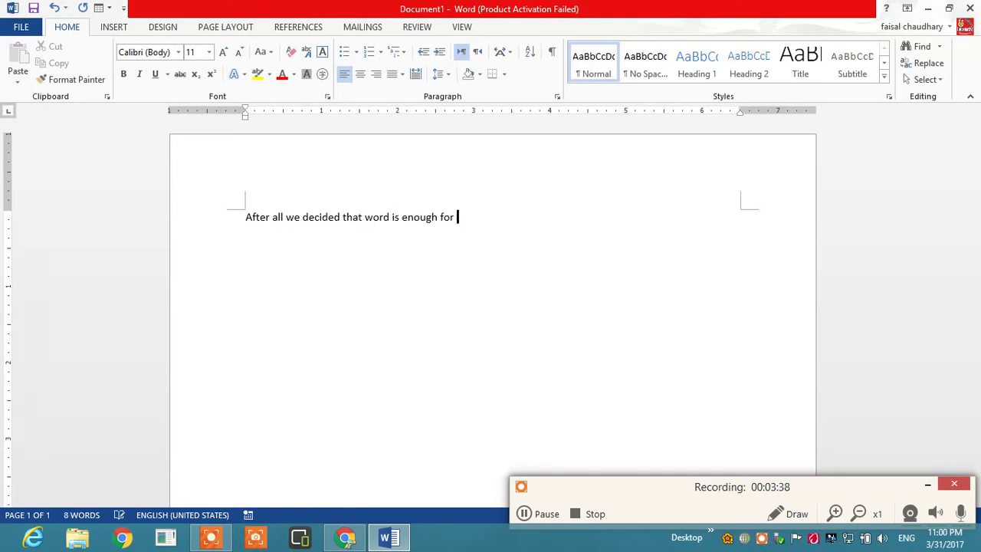
text(r)
text(anslation.)
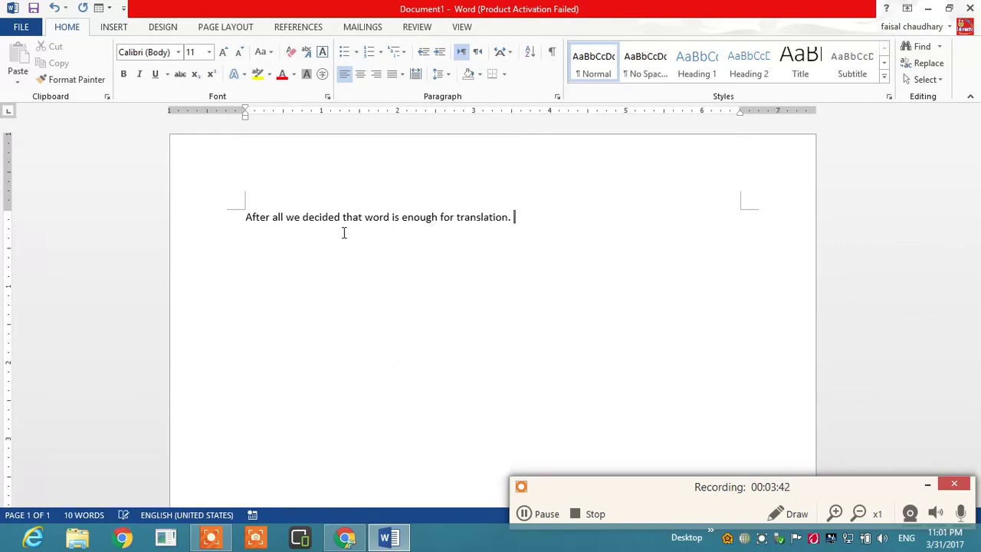
Select the English sentence and enlarge it to 20-point Calibri, then switch to the Review tab.
drag(518, 219, 223, 220)
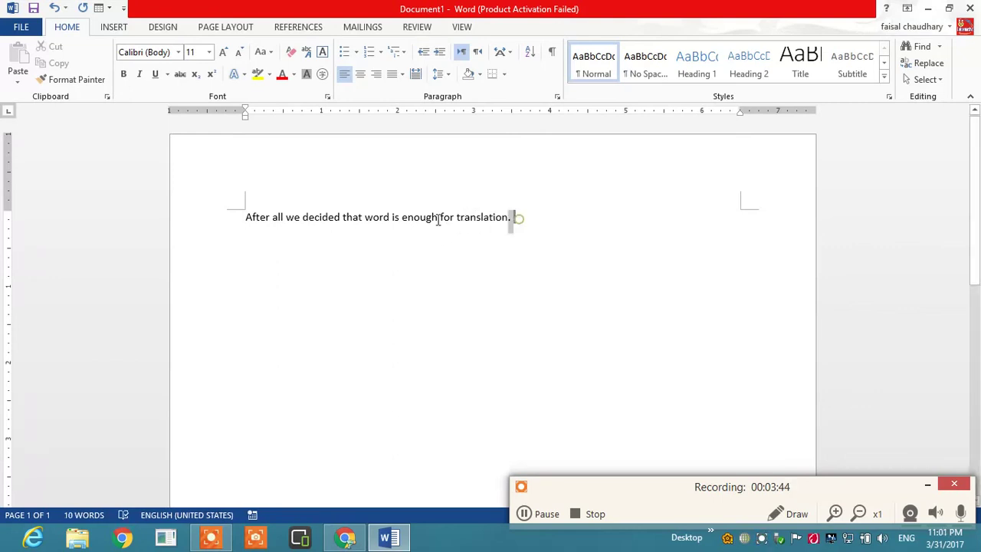
click(223, 52)
click(223, 51)
click(223, 51)
click(223, 52)
click(223, 52)
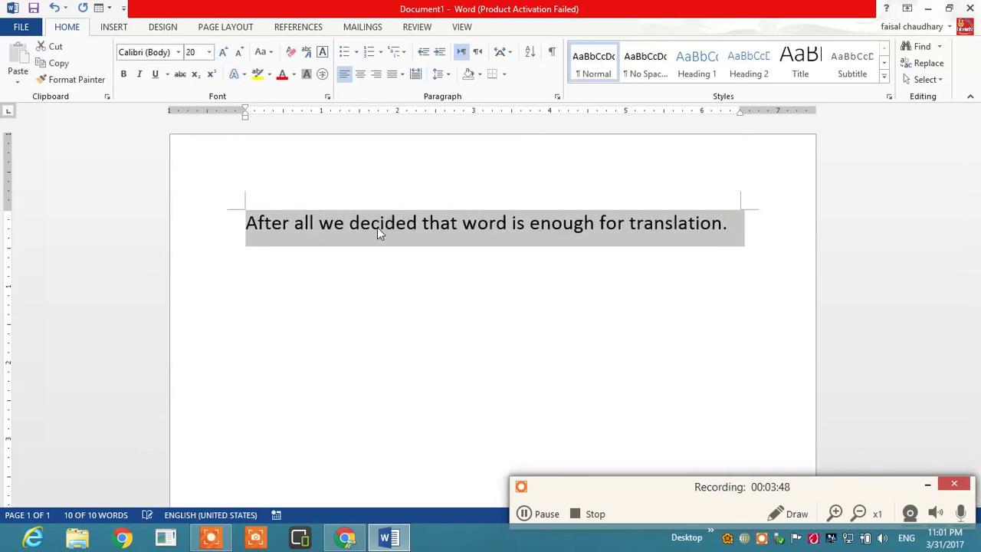
click(417, 29)
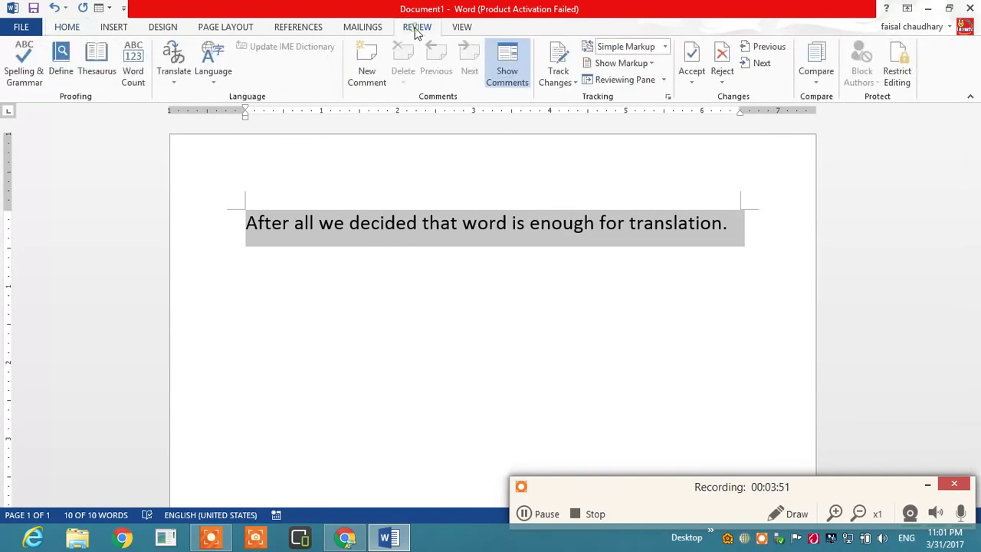
Translate the selected sentence into Urdu and insert the Microsoft Translator result in its place.
click(174, 83)
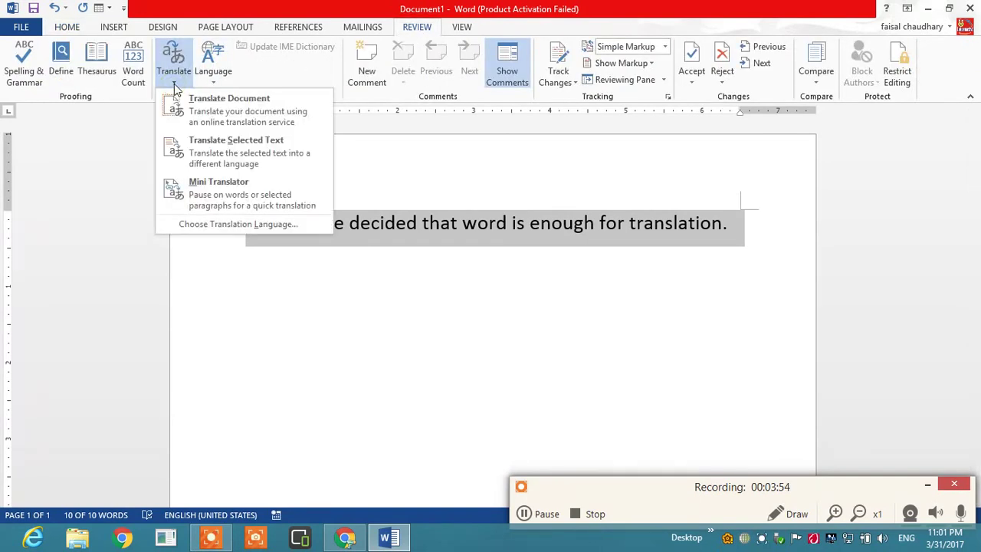
click(235, 148)
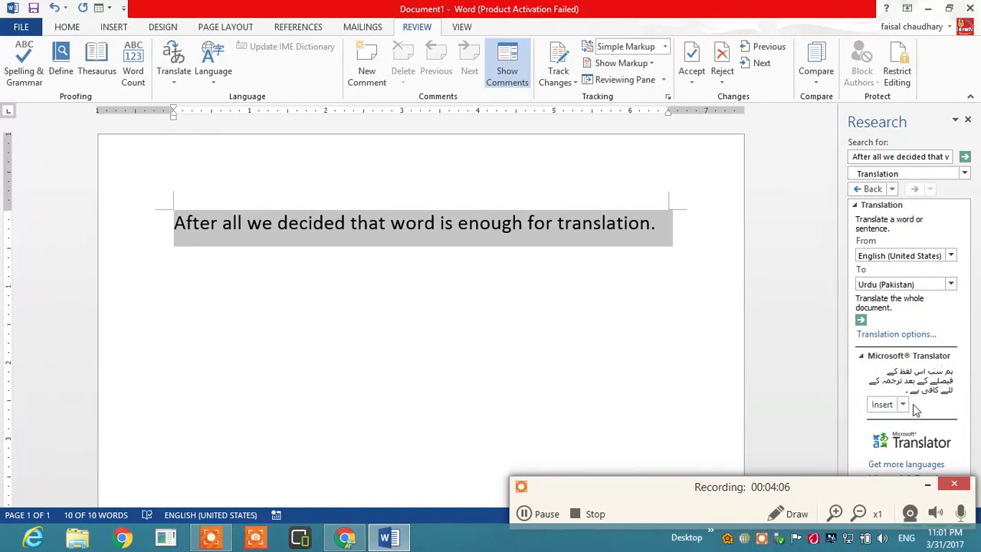
click(881, 404)
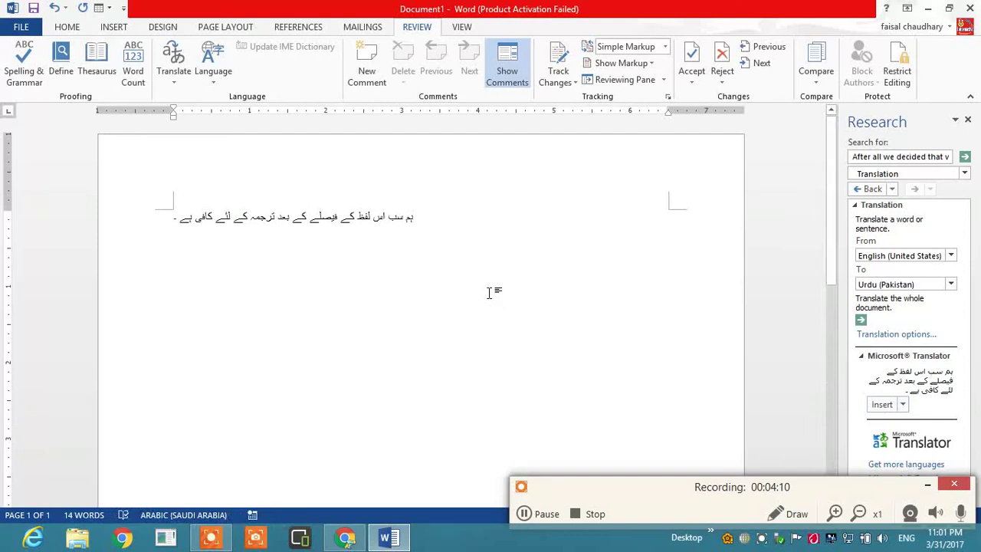
Select the Urdu line and enlarge it to 24-point Arial so it wraps onto two lines.
mouse_move(416, 219)
mouse_down()
mouse_move(350, 219)
mouse_move(419, 219)
mouse_up()
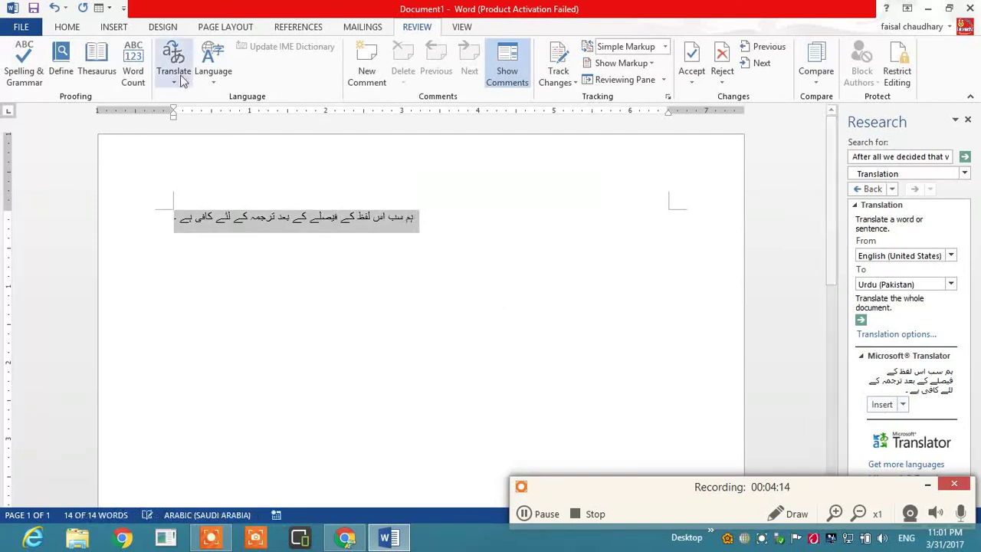
click(67, 27)
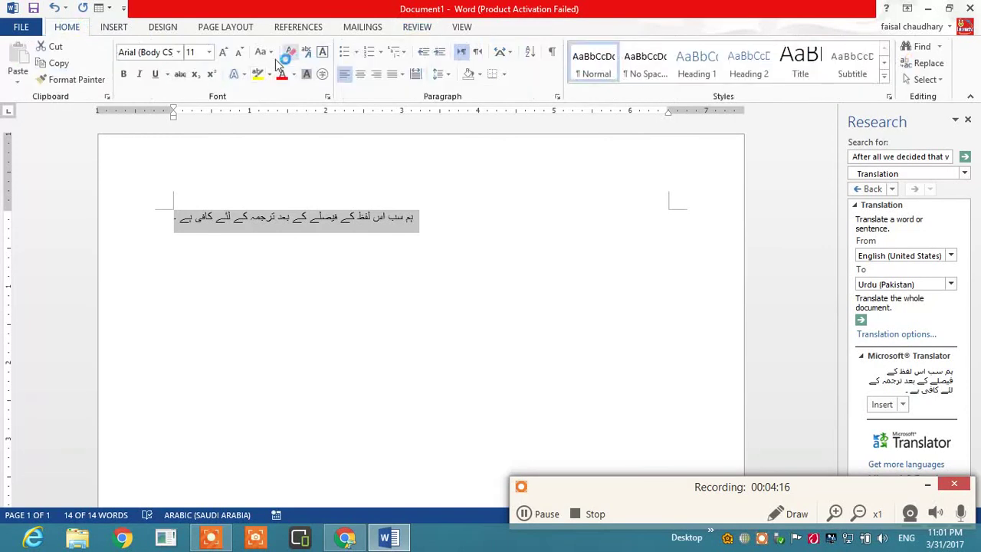
click(224, 53)
click(224, 53)
click(223, 53)
click(224, 53)
click(224, 53)
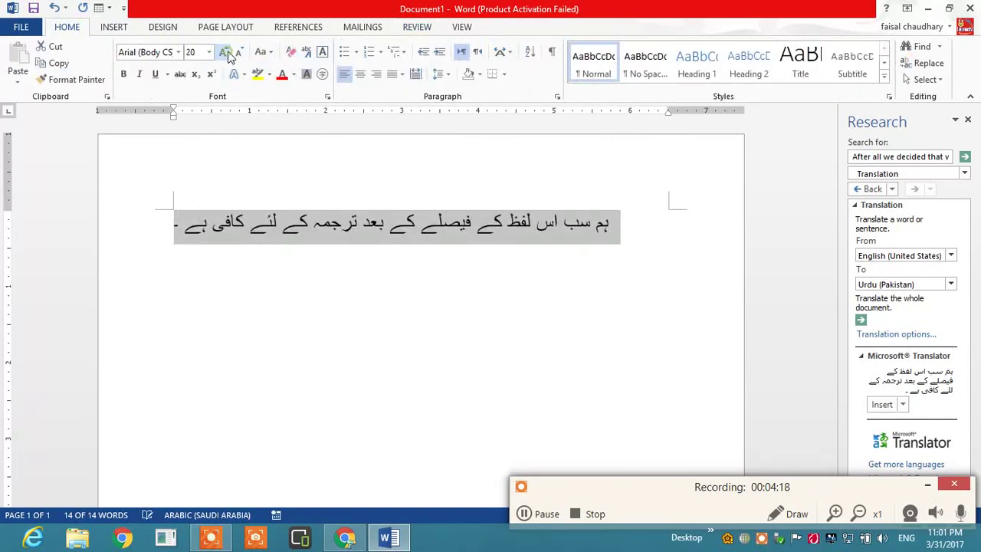
click(223, 53)
click(223, 53)
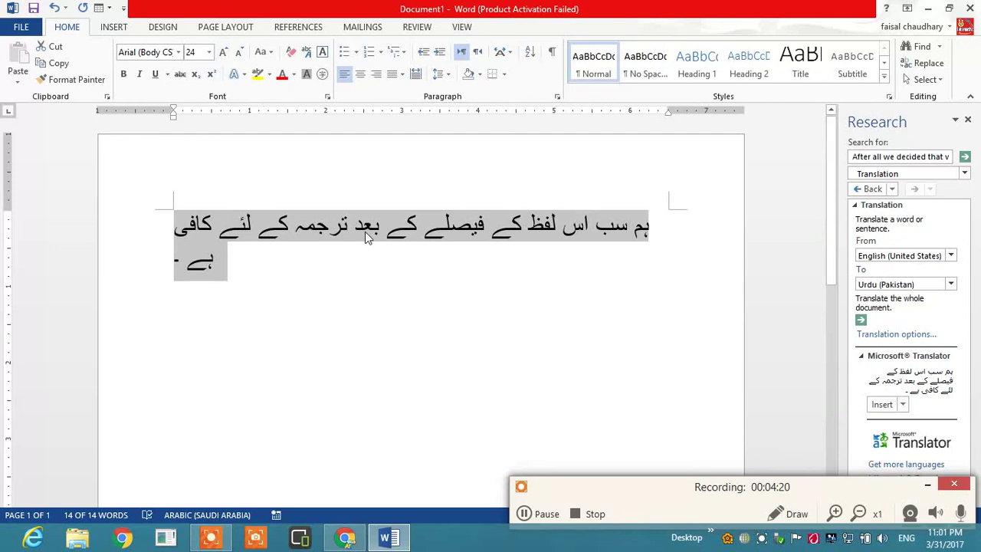
click(387, 267)
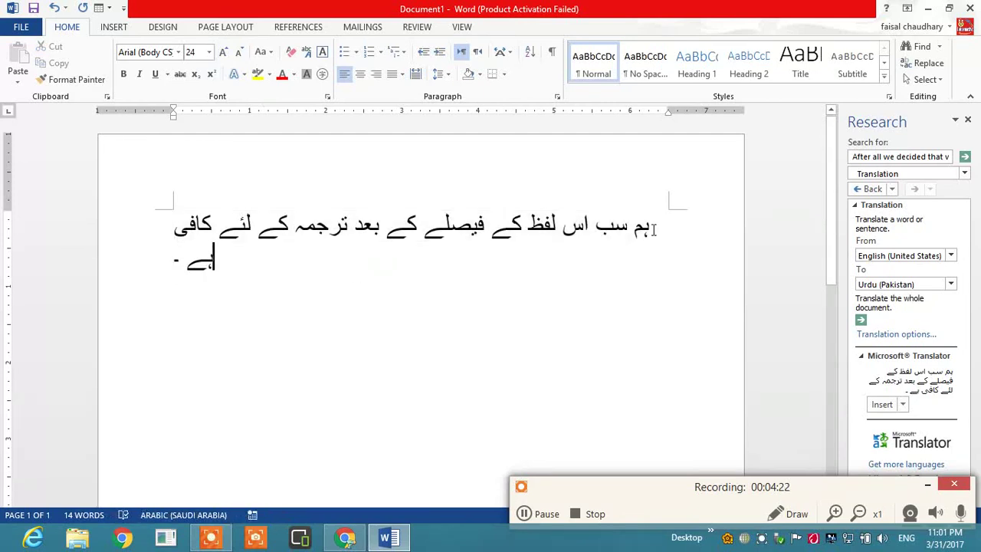